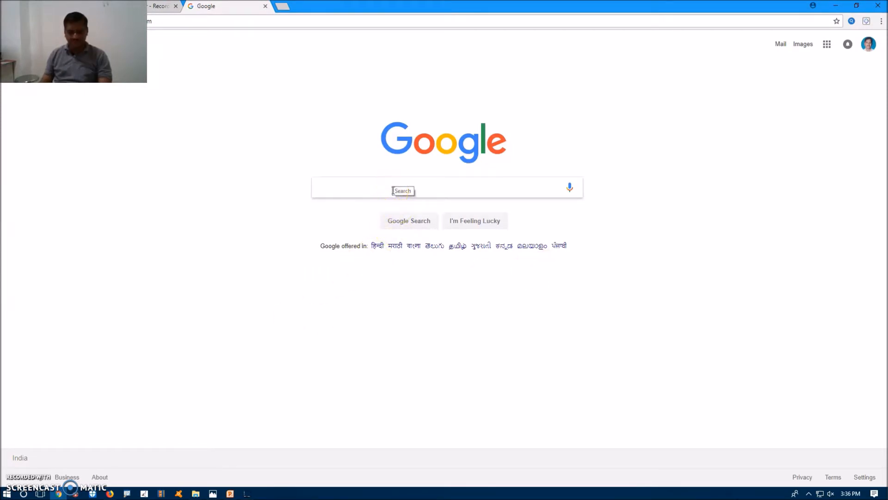
Search Google for windows movie maker
text(wi)
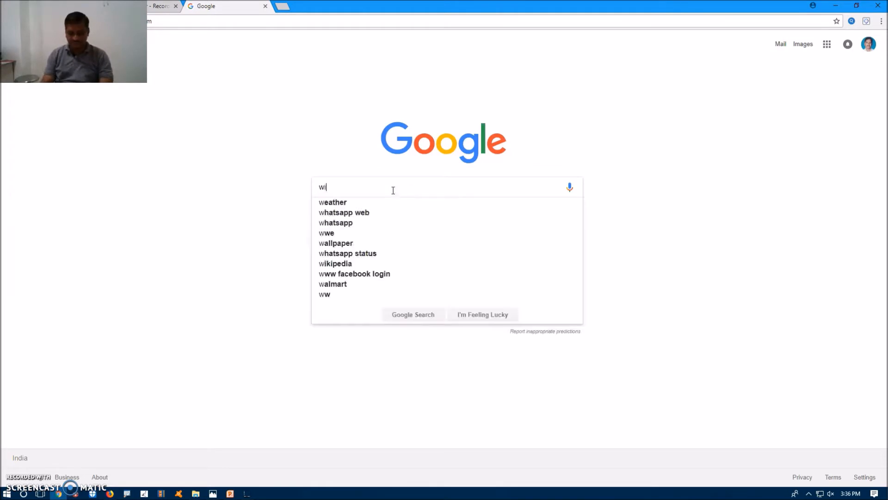
text(ndows)
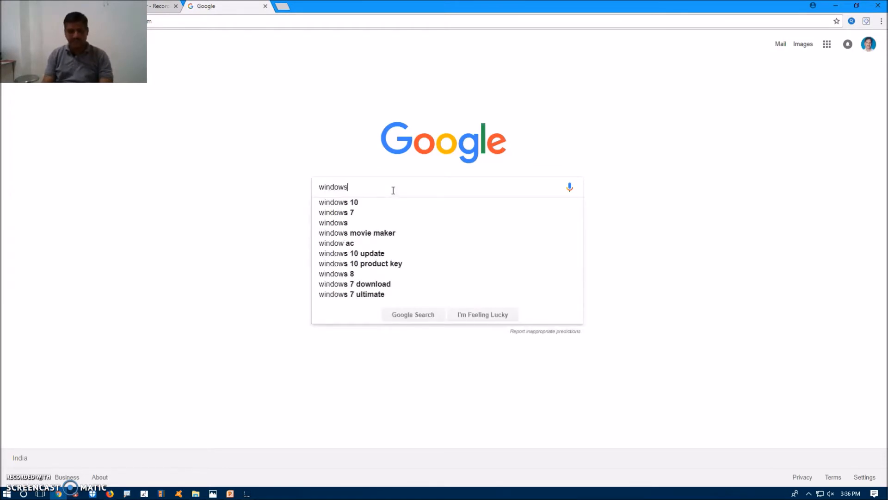
click(380, 232)
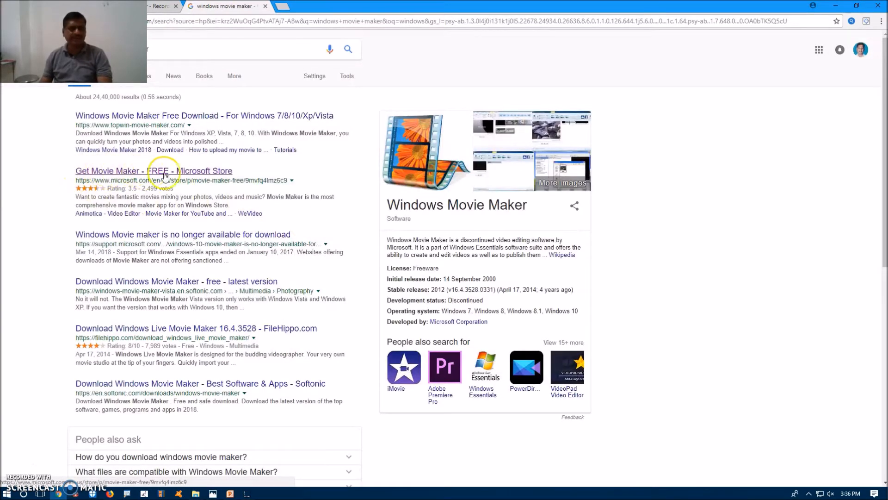
Open the Movie Maker - FREE result in the Microsoft Store and review its description and system requirements
click(206, 174)
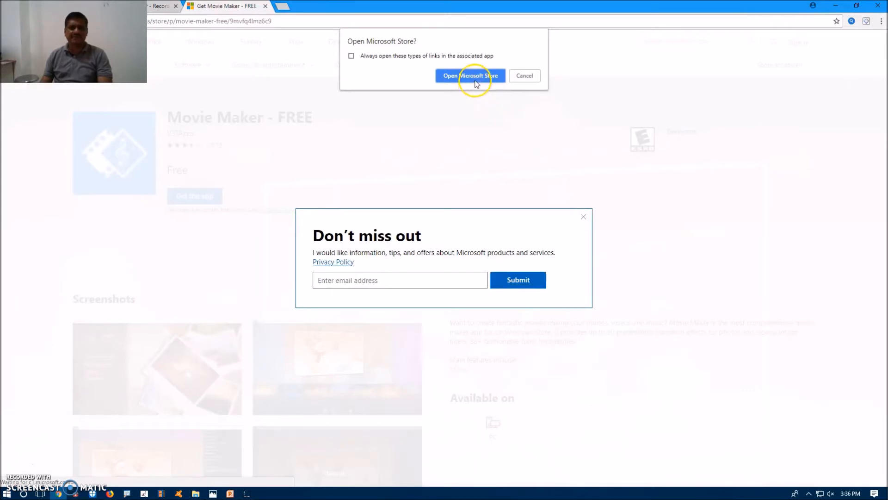
click(474, 77)
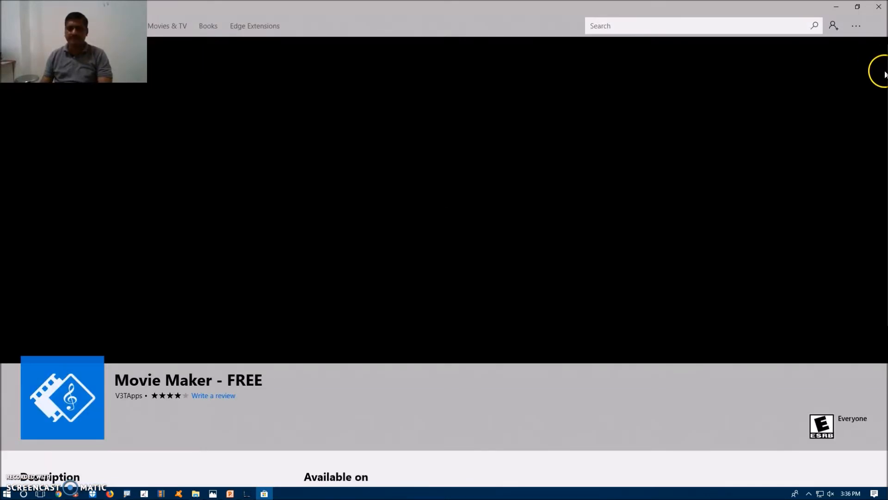
drag(885, 83, 887, 481)
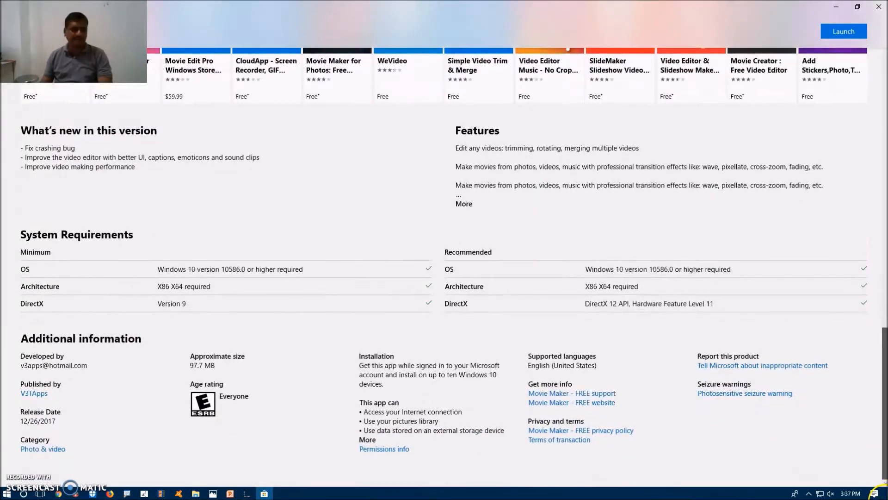
scroll(871, 393, up, 20)
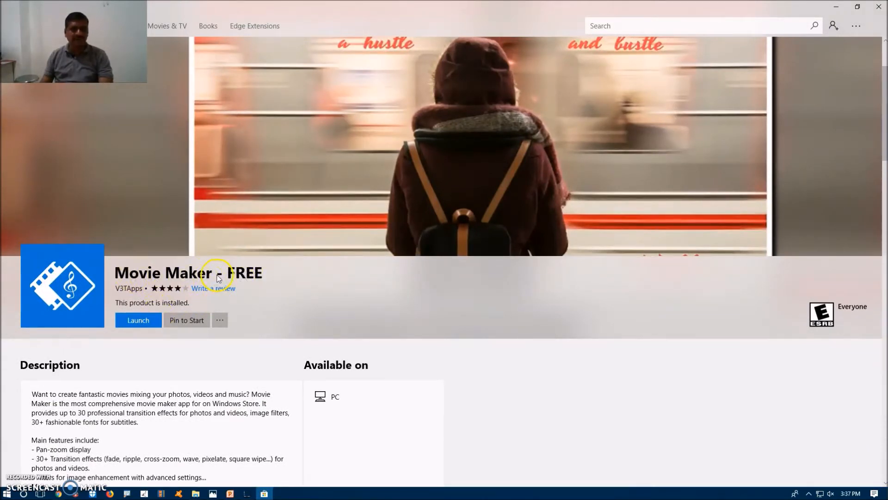
Minimize the open windows to reach the desktop and launch Windows Movie Maker
click(835, 8)
click(835, 8)
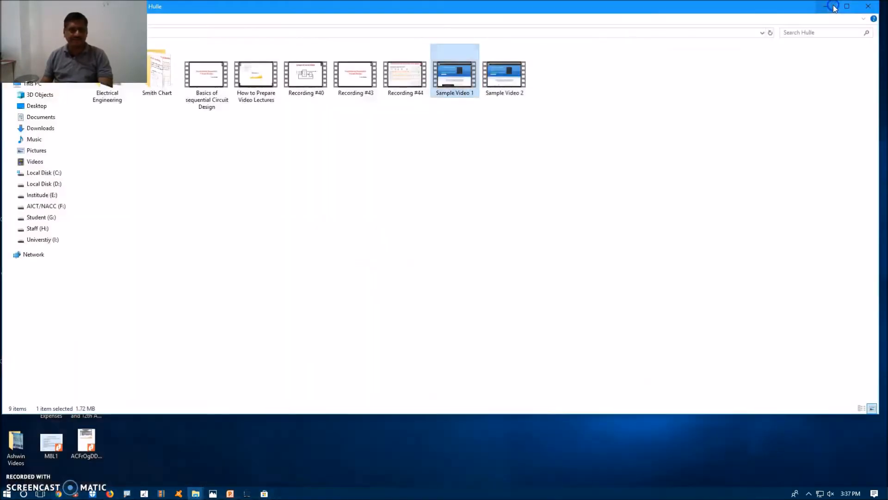
click(833, 7)
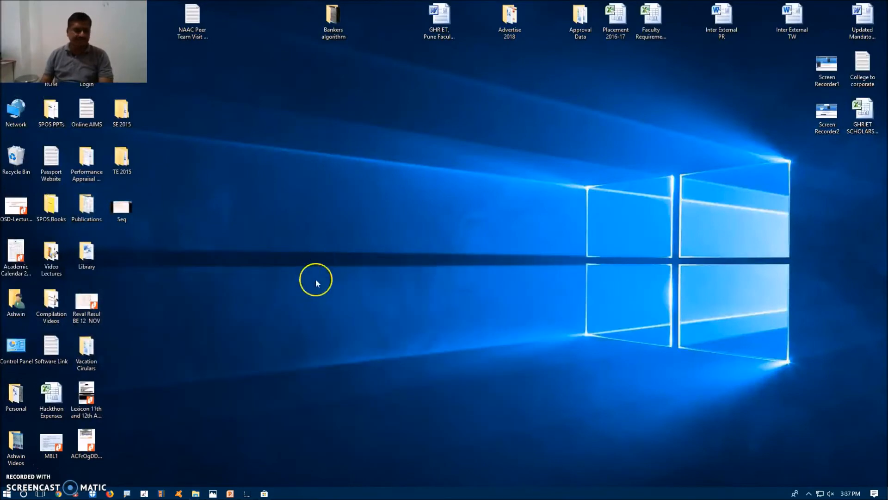
click(161, 493)
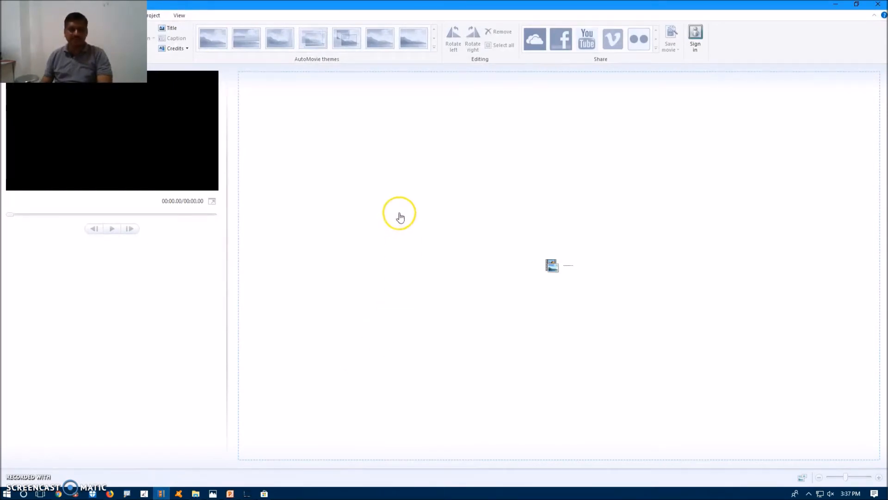
Import the Sample Video 1 and Sample Video 2 files together into the empty movie project
click(386, 203)
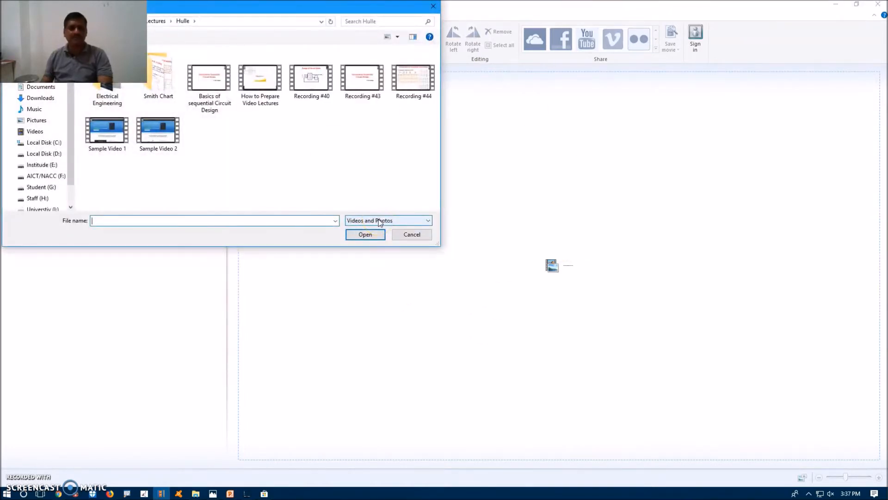
click(106, 137)
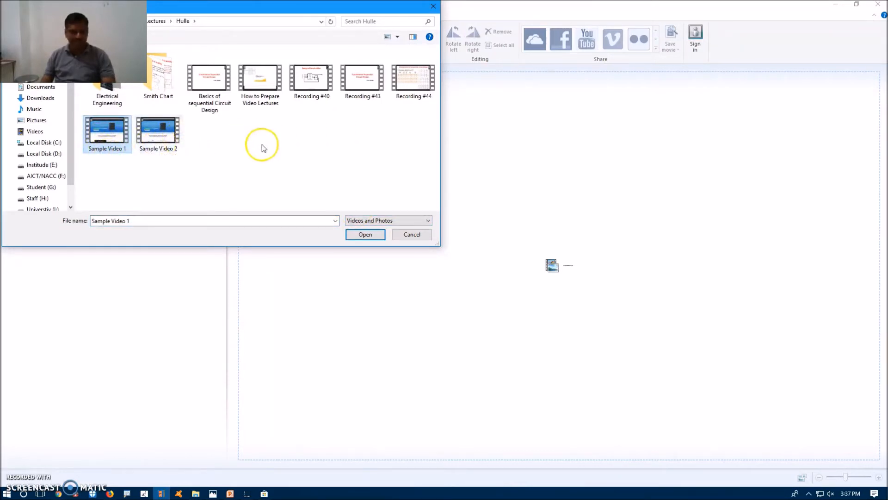
ctrl+click(158, 132)
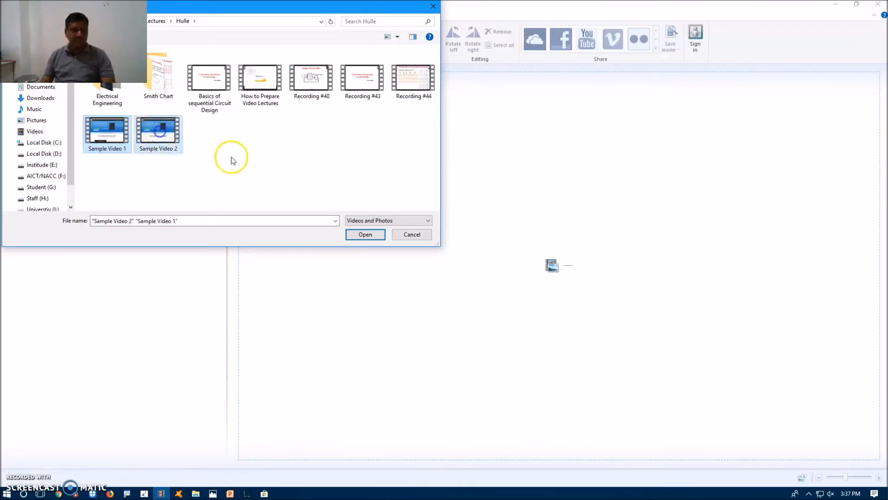
click(357, 239)
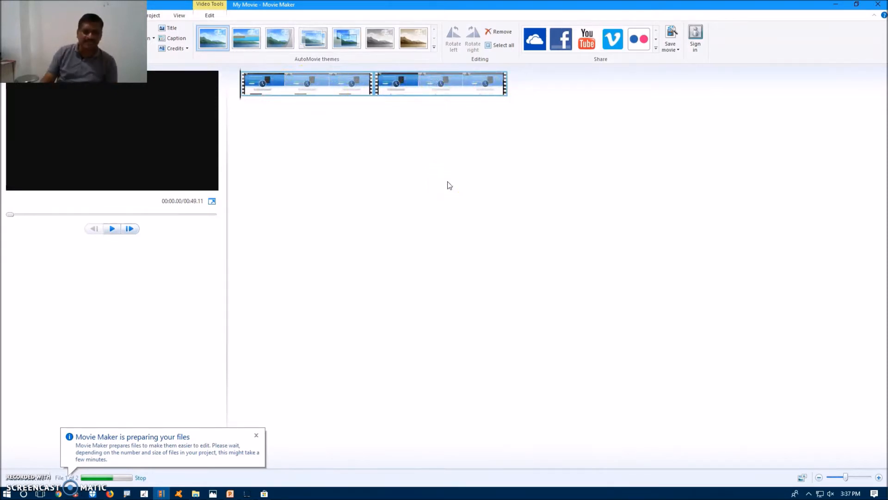
click(90, 479)
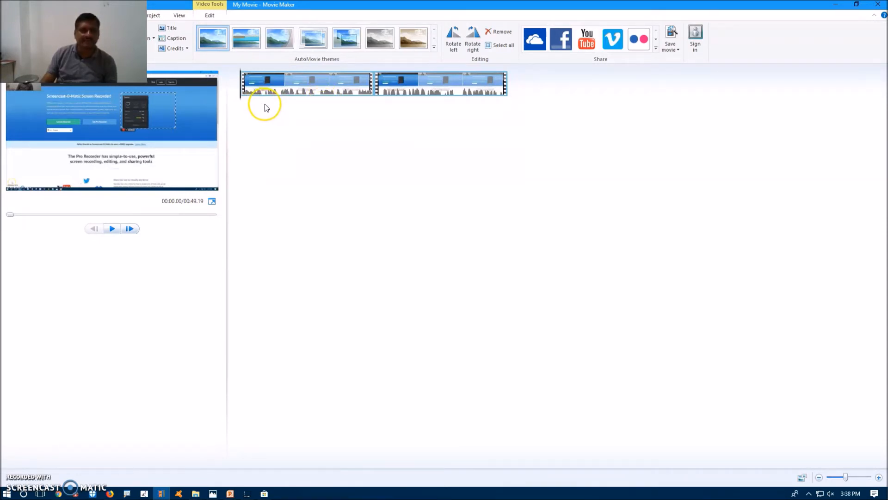
Play the combined movie across the join between the two clips, and bring up the video editing tools
click(112, 228)
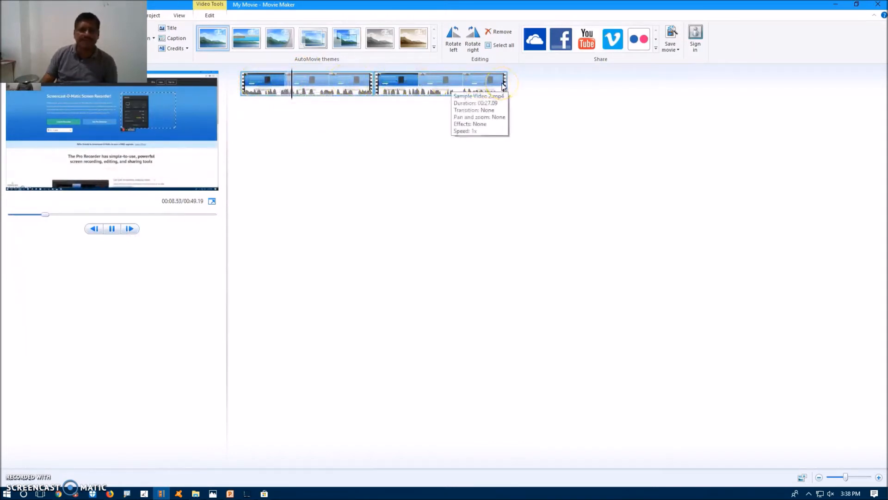
click(210, 15)
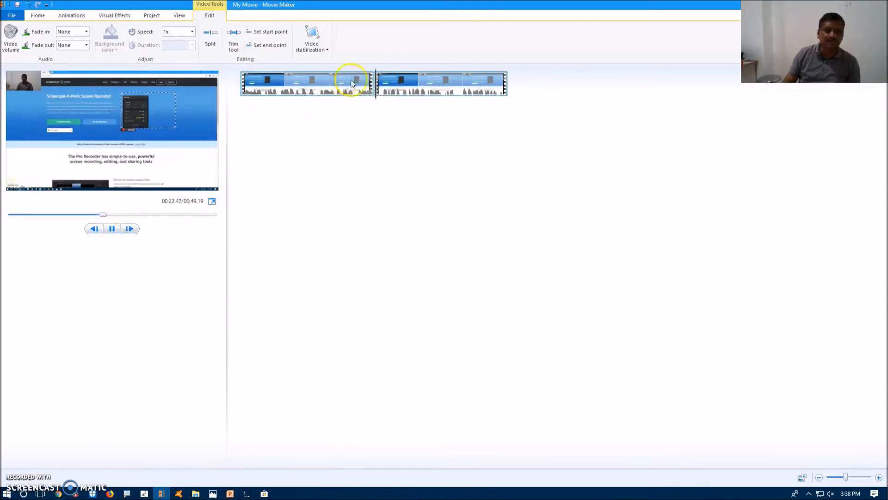
click(112, 228)
Split the Sample Video 1 clip at 00:17.20
click(330, 90)
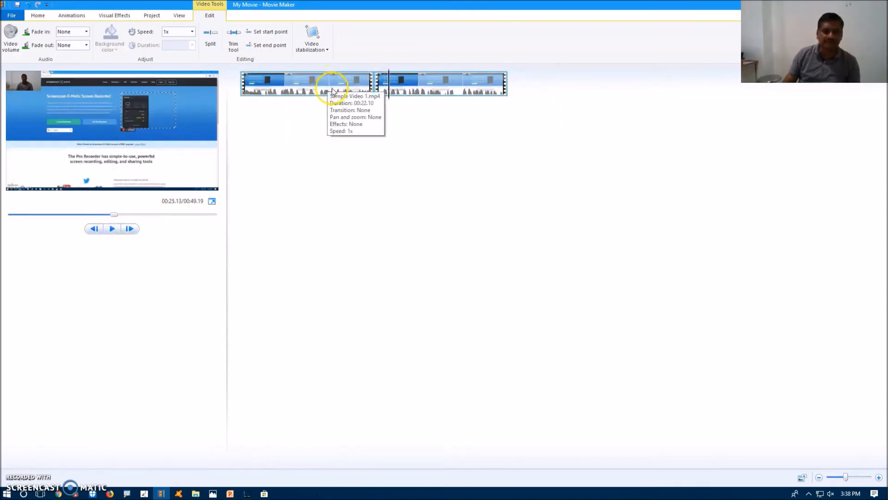
click(112, 229)
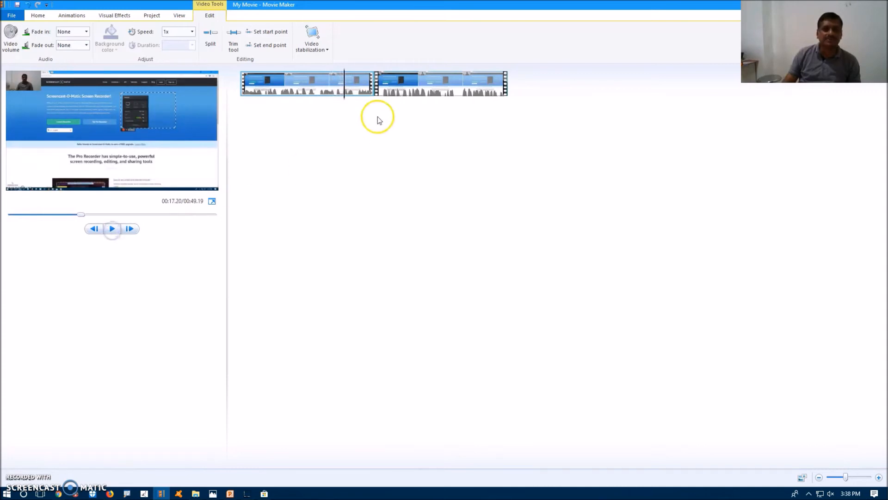
click(213, 37)
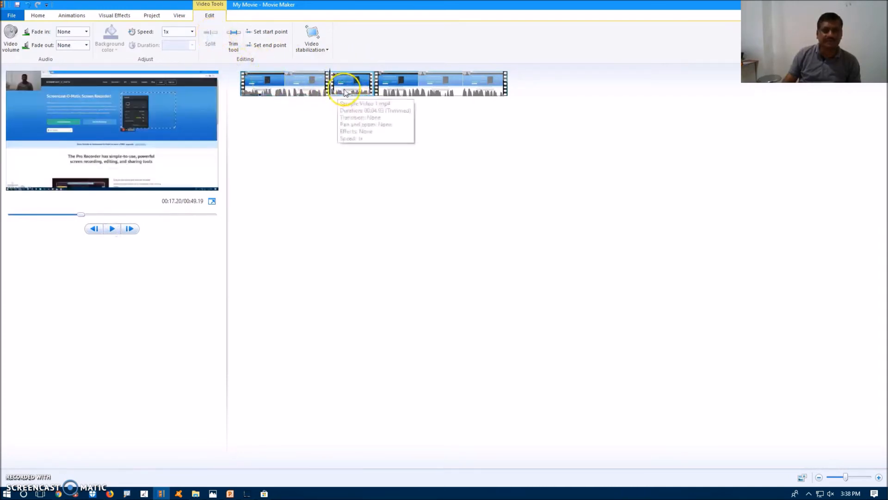
Split the second part of Sample Video 1 again about two seconds in and delete the resulting middle piece
click(114, 228)
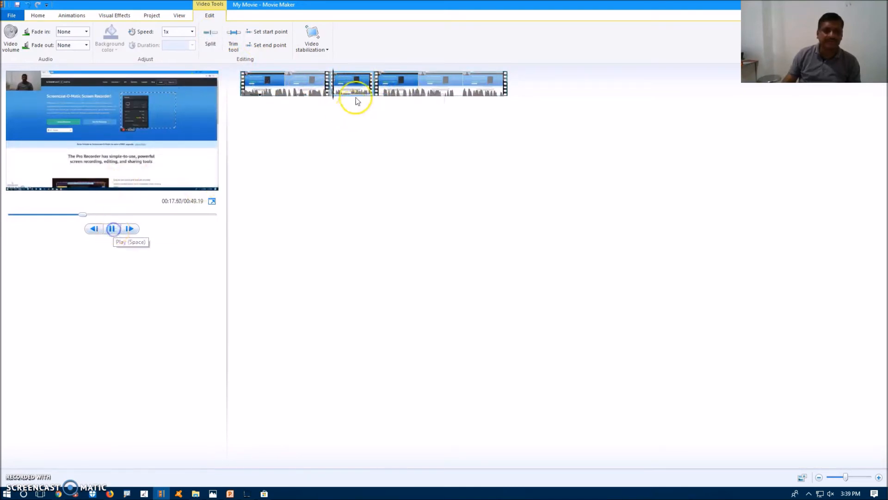
click(209, 36)
click(352, 95)
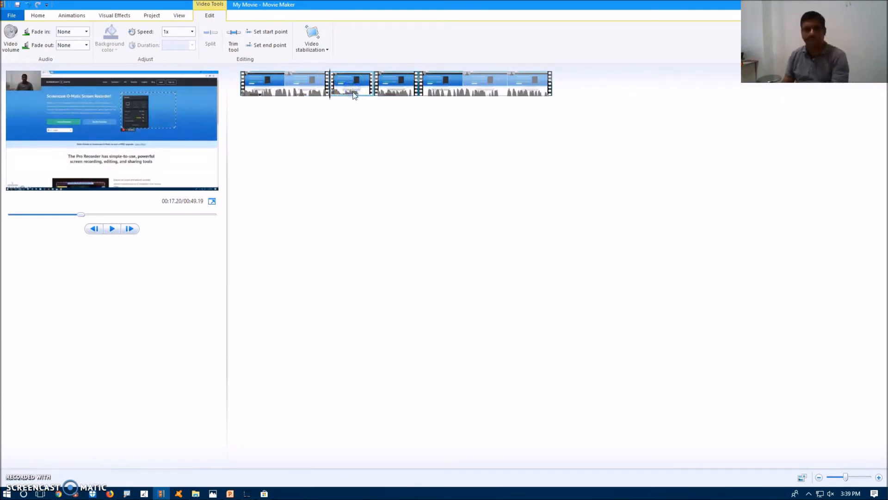
key(Delete)
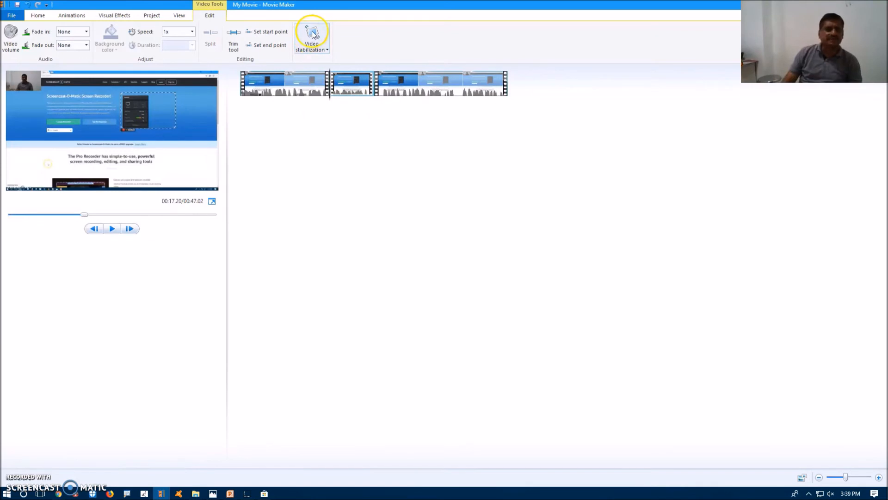
Save the movie with the YouTube setting as the MPEG-4/H.264 file My Movie, and play the saved video
click(38, 15)
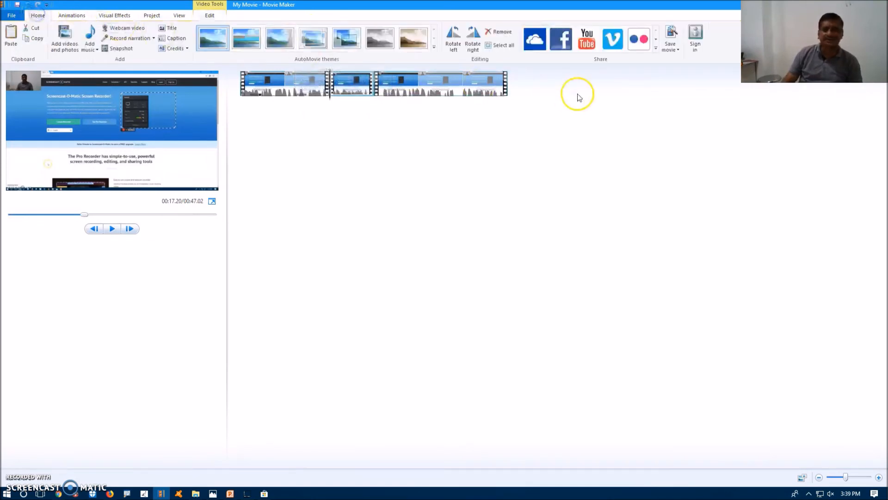
click(669, 41)
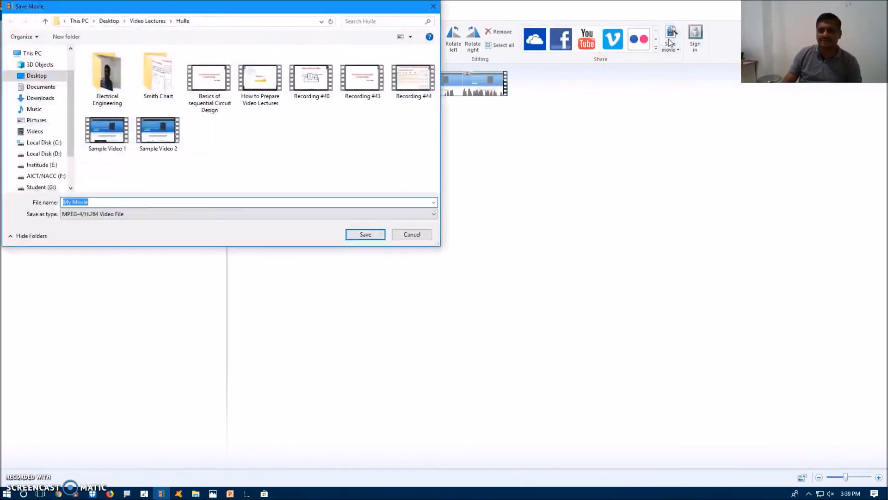
click(433, 8)
click(677, 50)
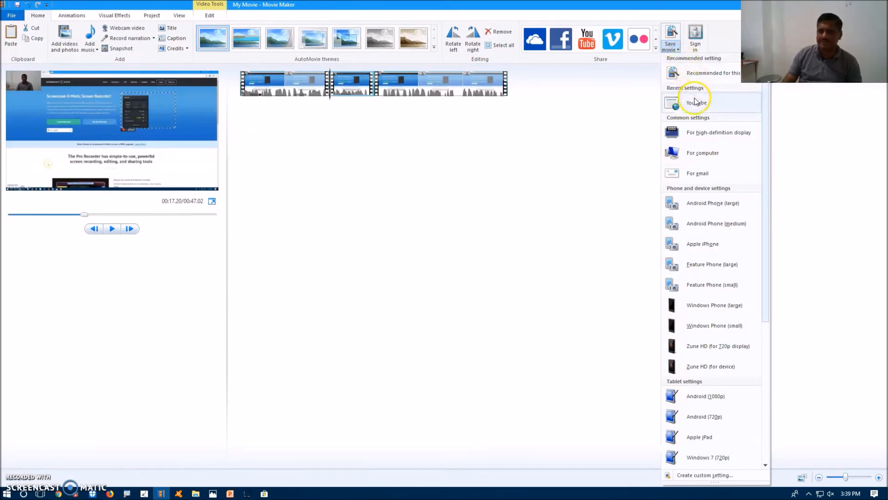
click(683, 103)
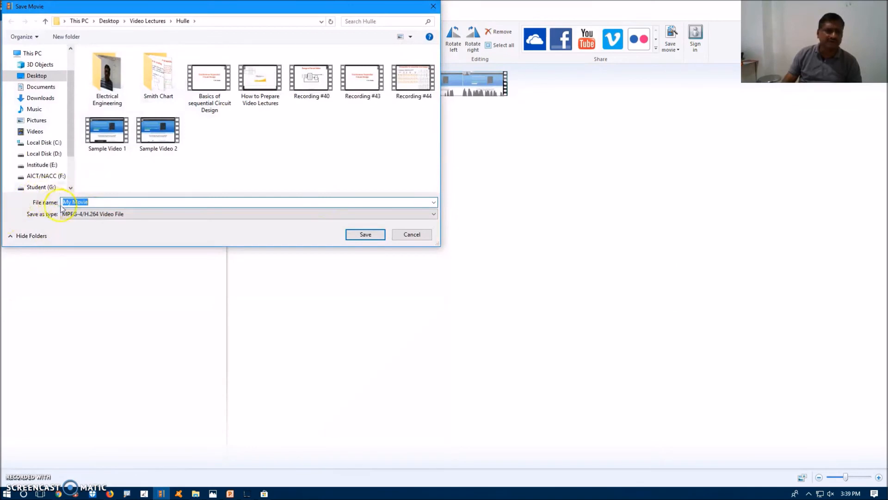
click(366, 234)
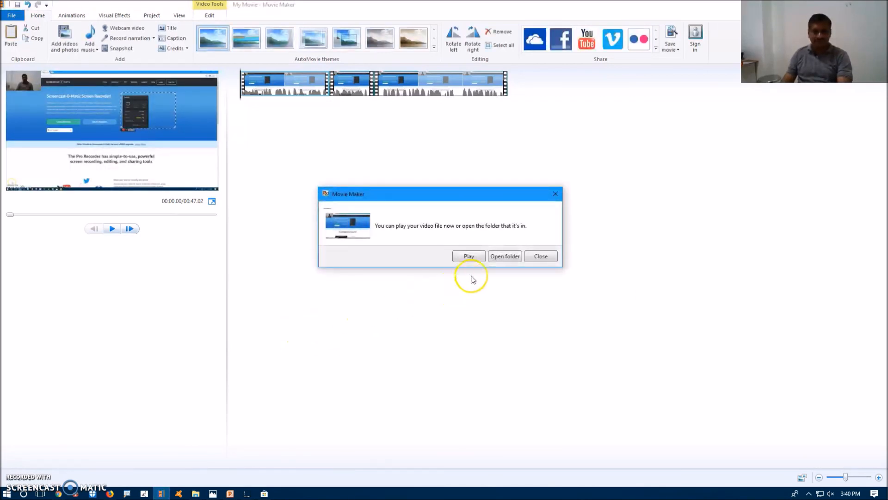
click(465, 257)
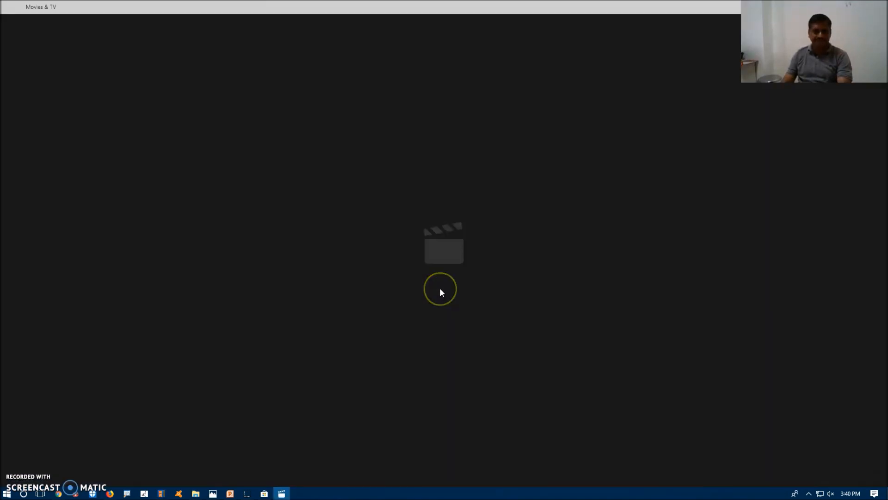